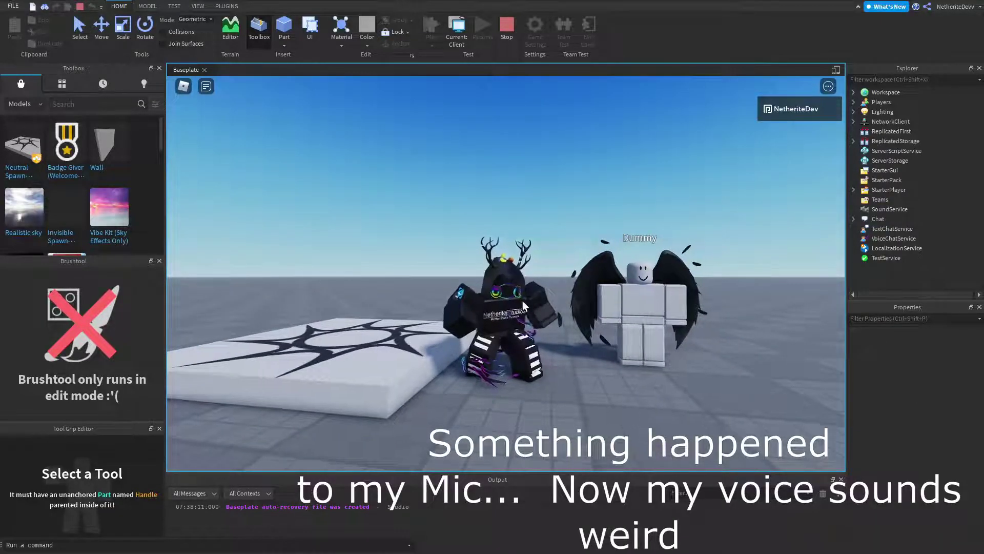
- Walk the avatar around the winged dummy and spawn pad in the running playtest, and stop the playtest
{"action": "key", "text": "s"}
{"action": "key", "text": "w"}
{"action": "right_click_drag", "start_coordinate": [521, 301], "coordinate": [521, 300]}
{"action": "key", "text": "s"}
{"action": "scroll", "coordinate": [521, 301], "scroll_direction": "up", "scroll_amount": 3}
{"action": "scroll", "coordinate": [521, 301], "scroll_direction": "down", "scroll_amount": 3}
{"action": "scroll", "coordinate": [521, 301], "scroll_direction": "down", "scroll_amount": 3}
{"action": "key", "text": "w"}
{"action": "key", "text": "s"}
{"action": "scroll", "coordinate": [521, 301], "scroll_direction": "up", "scroll_amount": 2}
{"action": "key", "text": "d"}
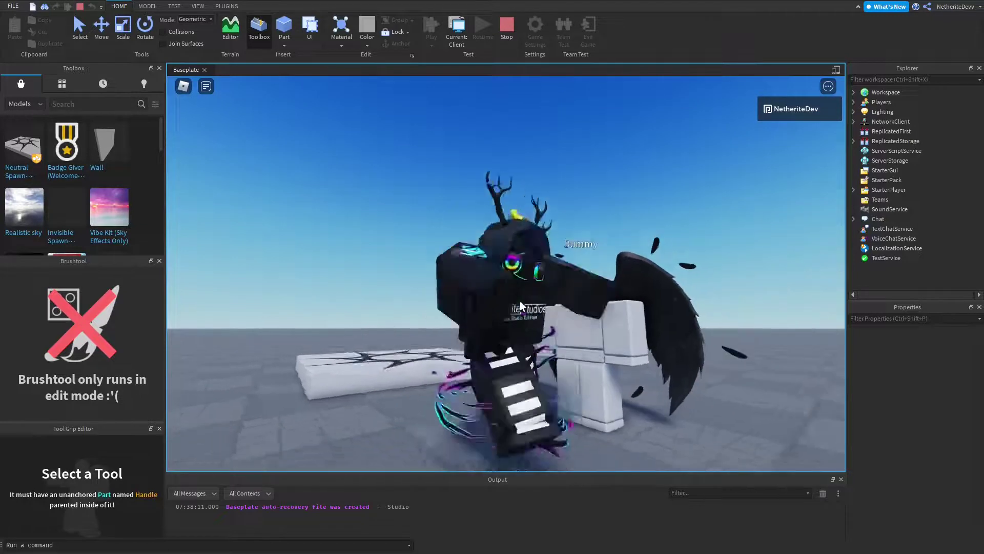
{"action": "key", "text": "a"}
{"action": "key", "text": "w"}
{"action": "key", "text": "a"}
{"action": "key", "text": "s"}
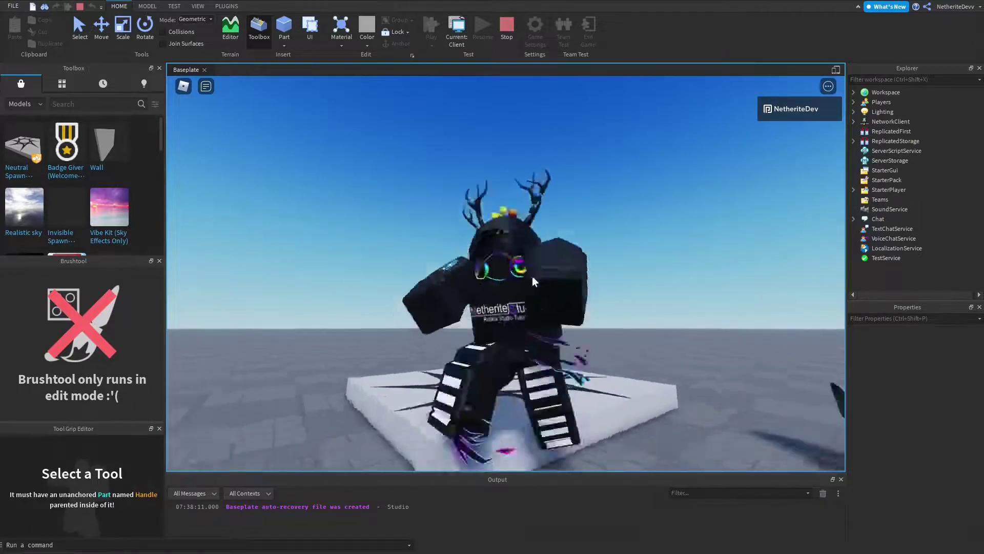
{"action": "key", "text": "d"}
{"action": "right_click_drag", "start_coordinate": [573, 250], "coordinate": [573, 250]}
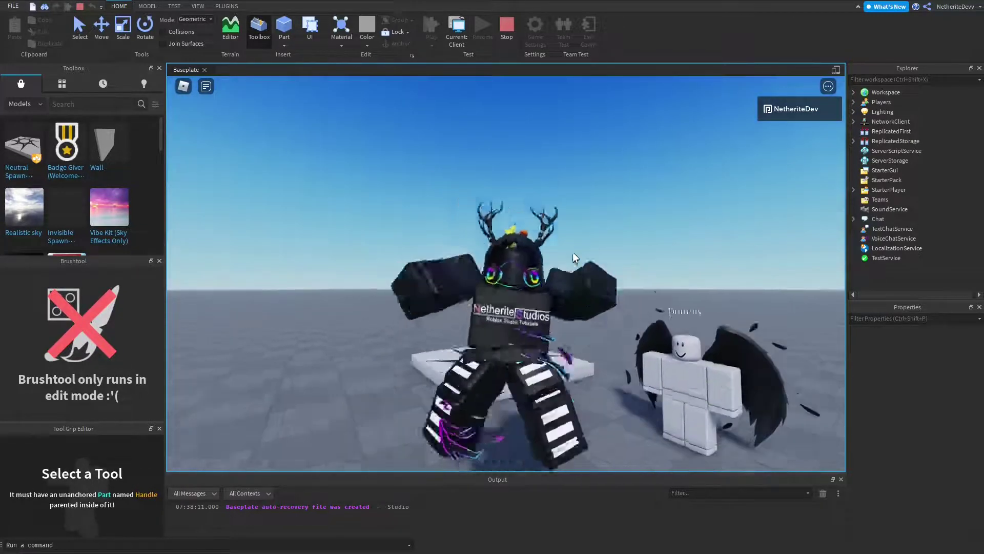
{"action": "key", "text": "shift+F5"}
{"action": "scroll", "coordinate": [494, 221], "scroll_direction": "up", "scroll_amount": 2}
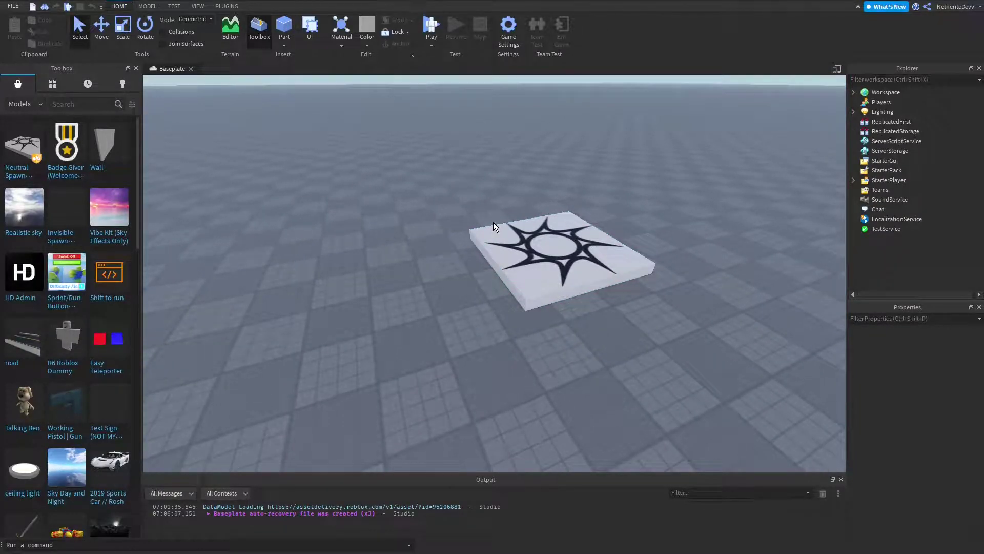
{"action": "key", "text": "d"}
{"action": "key", "text": "w"}
{"action": "key", "text": "a"}
{"action": "right_click_drag", "start_coordinate": [478, 158], "coordinate": [478, 159]}
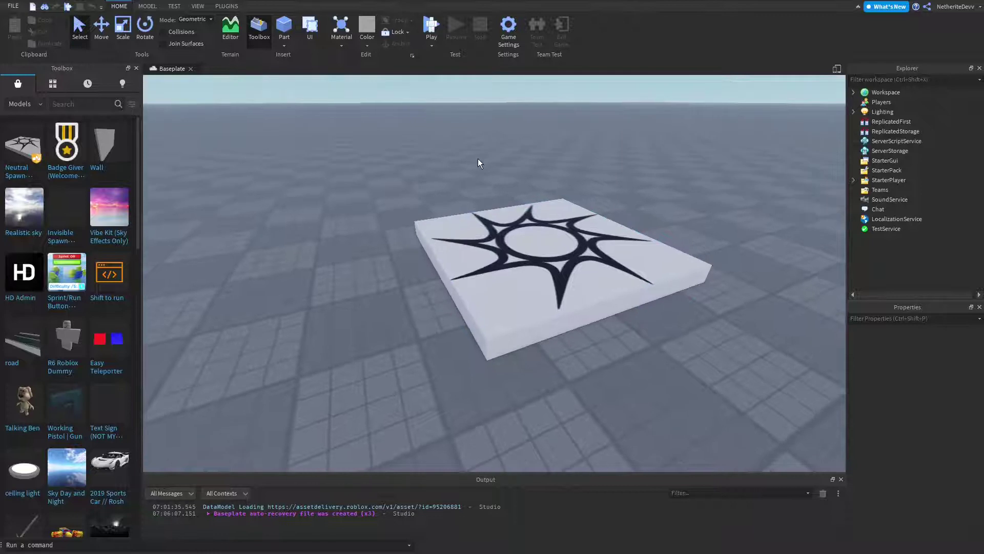
{"action": "key", "text": "s"}
{"action": "key", "text": "w"}
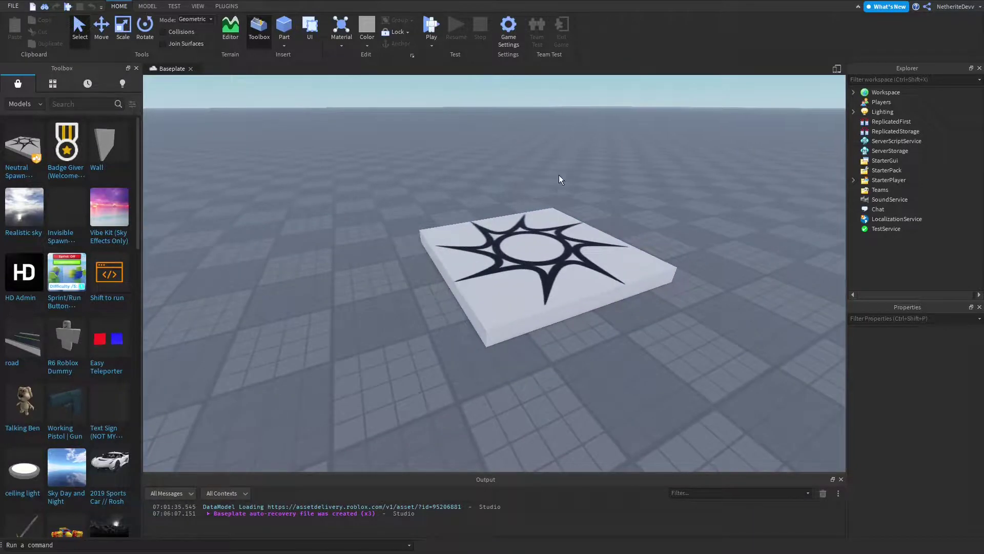
{"action": "scroll", "coordinate": [322, 109], "scroll_direction": "up", "scroll_amount": 3}
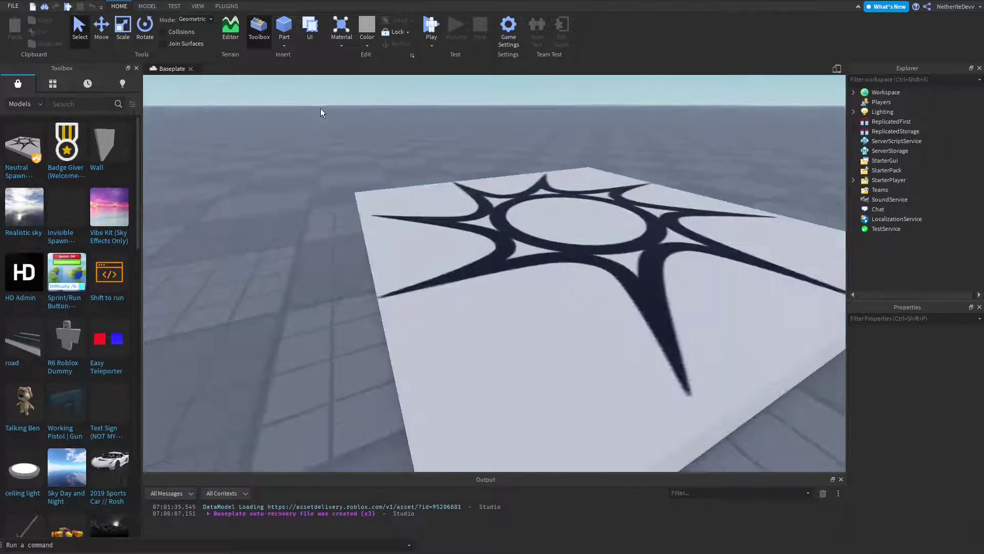
{"action": "scroll", "coordinate": [321, 109], "scroll_direction": "down", "scroll_amount": 3}
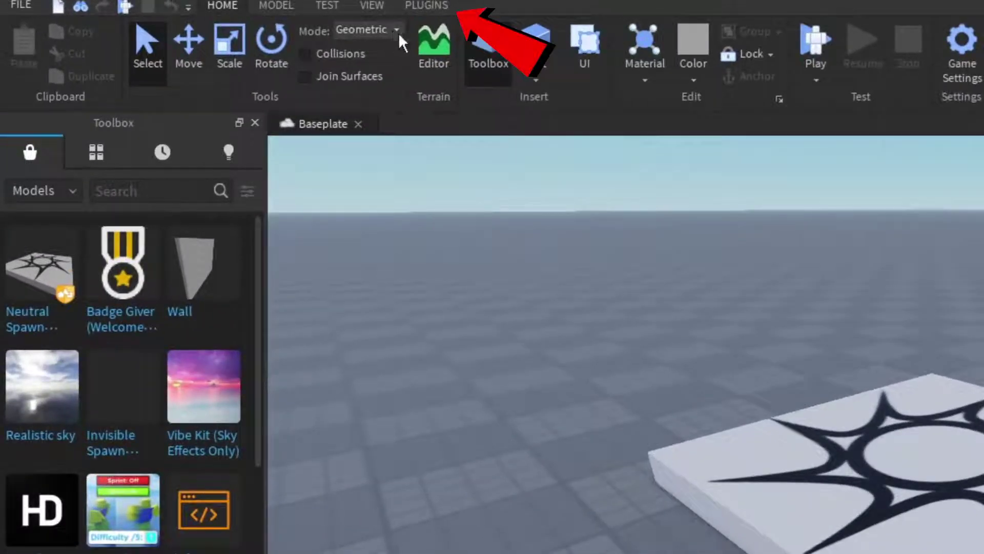
- Insert an R15 Block Rig into the baseplate scene with the Rig Builder plugin
{"action": "left_click", "coordinate": [426, 5]}
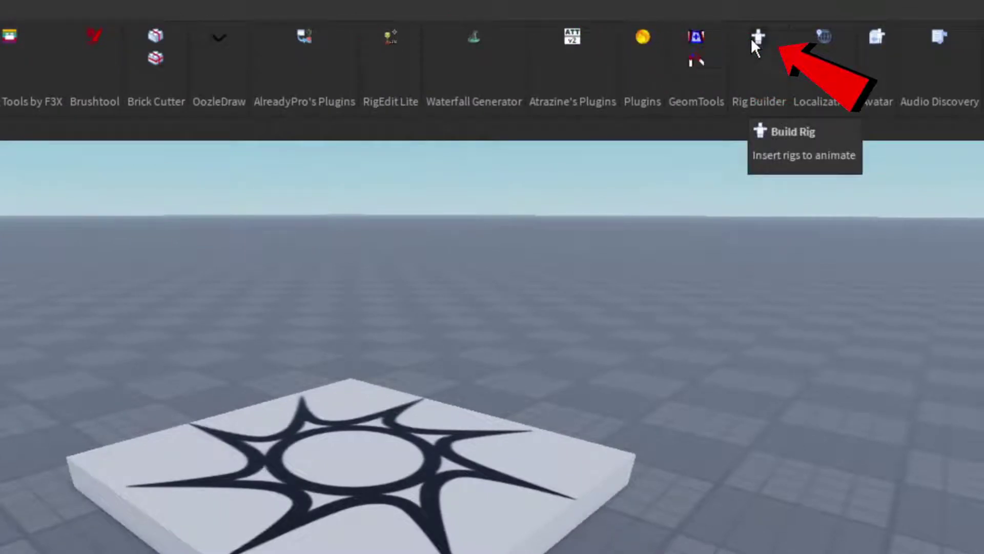
{"action": "left_click", "coordinate": [752, 38]}
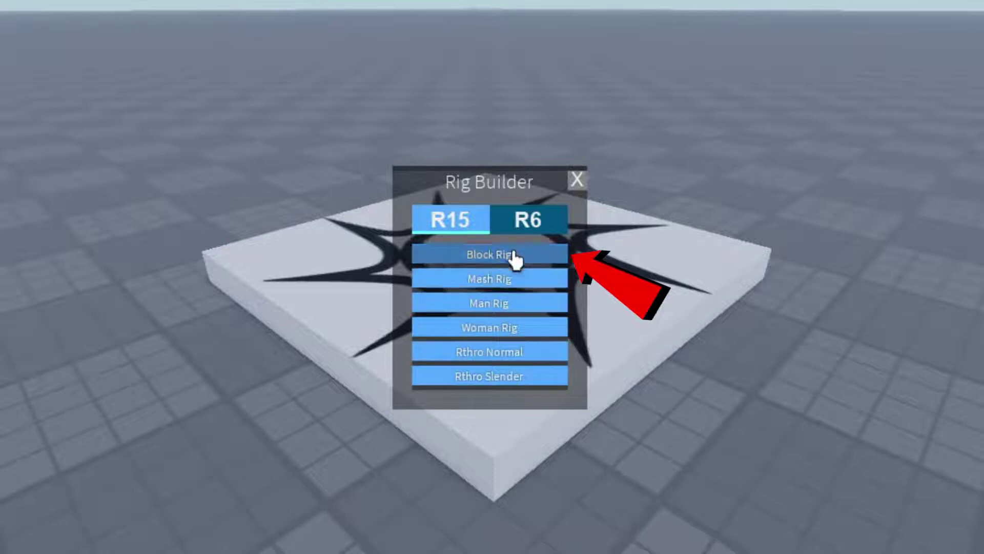
{"action": "left_click", "coordinate": [514, 259]}
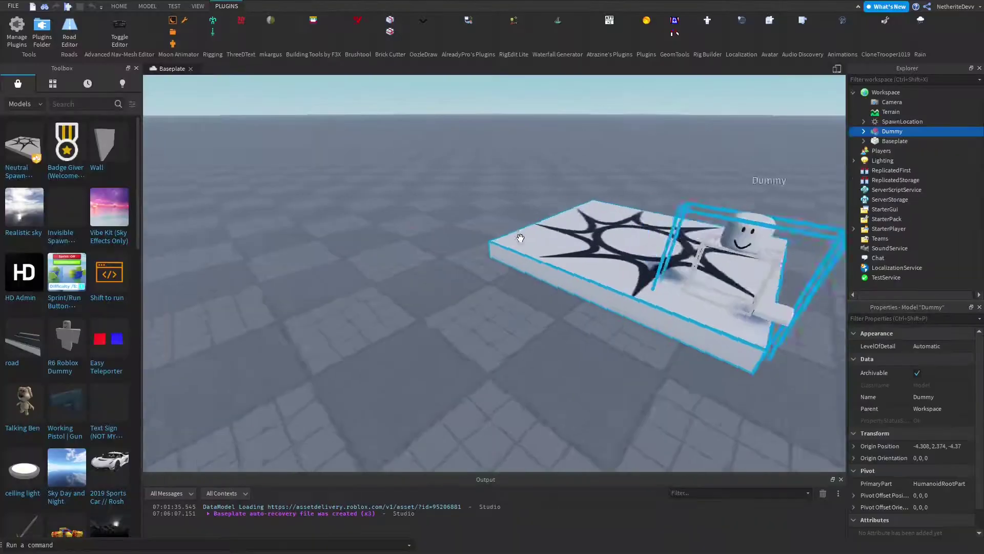
- Move the dummy off the spawn pad onto the baseplate beside it and deselect it
{"action": "right_click_drag", "start_coordinate": [520, 238], "coordinate": [525, 226]}
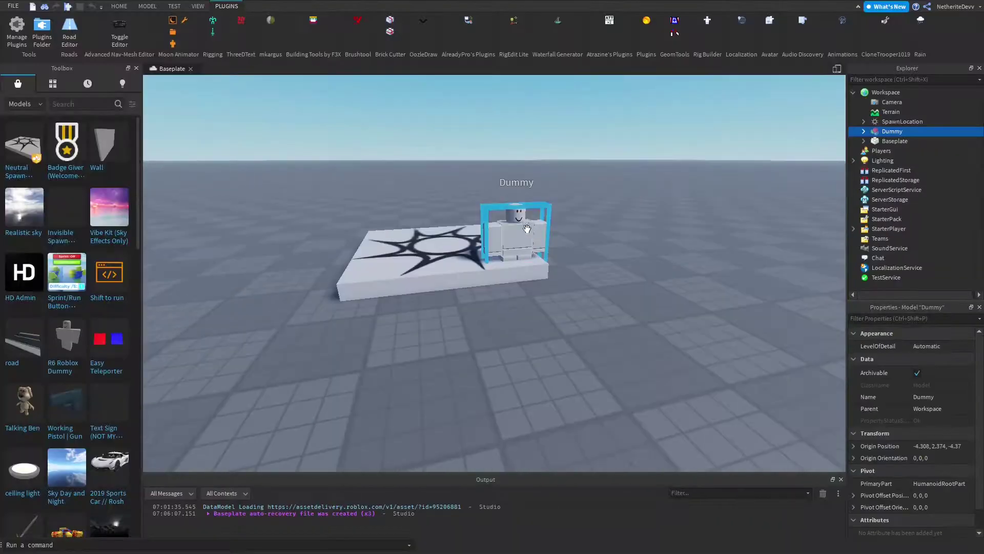
{"action": "left_click_drag", "start_coordinate": [525, 226], "coordinate": [458, 233]}
{"action": "scroll", "coordinate": [540, 160], "scroll_direction": "up", "scroll_amount": 5}
{"action": "left_click", "coordinate": [539, 160]}
{"action": "right_click_drag", "start_coordinate": [540, 160], "coordinate": [530, 159]}
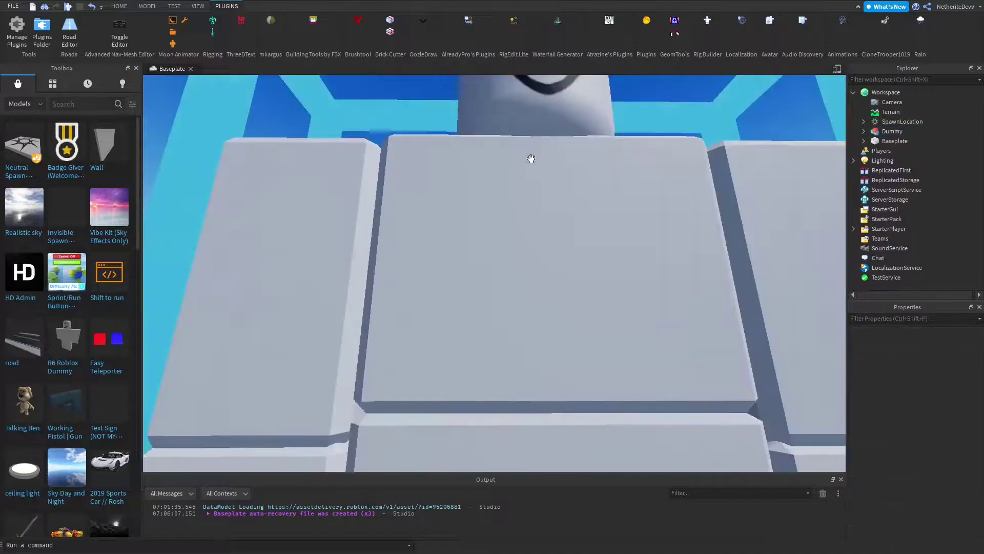
{"action": "scroll", "coordinate": [531, 159], "scroll_direction": "down", "scroll_amount": 3}
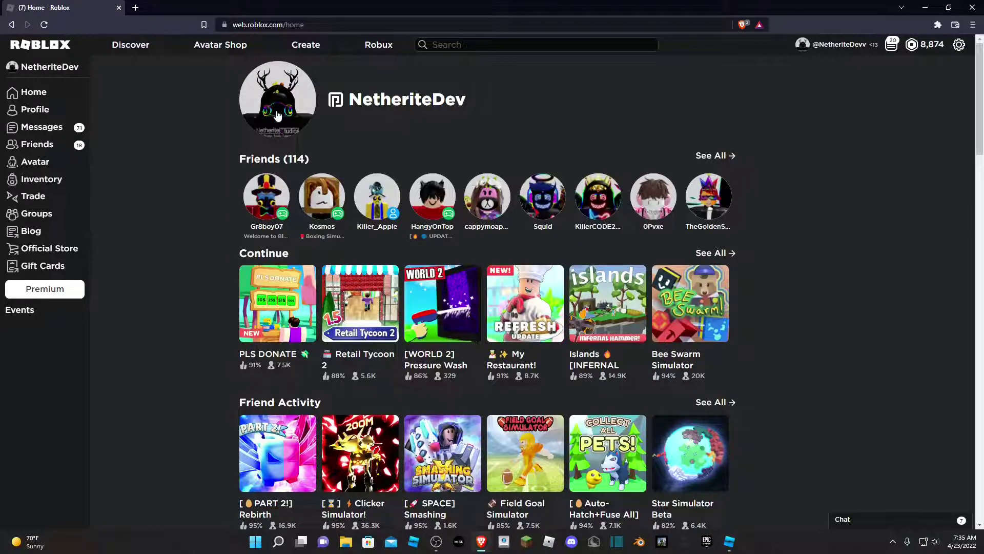
- Switch to the Roblox website in the browser, open Black angel wings from the Avatar Shop recommendations, and rotate its 3D preview
{"action": "left_click", "coordinate": [219, 51]}
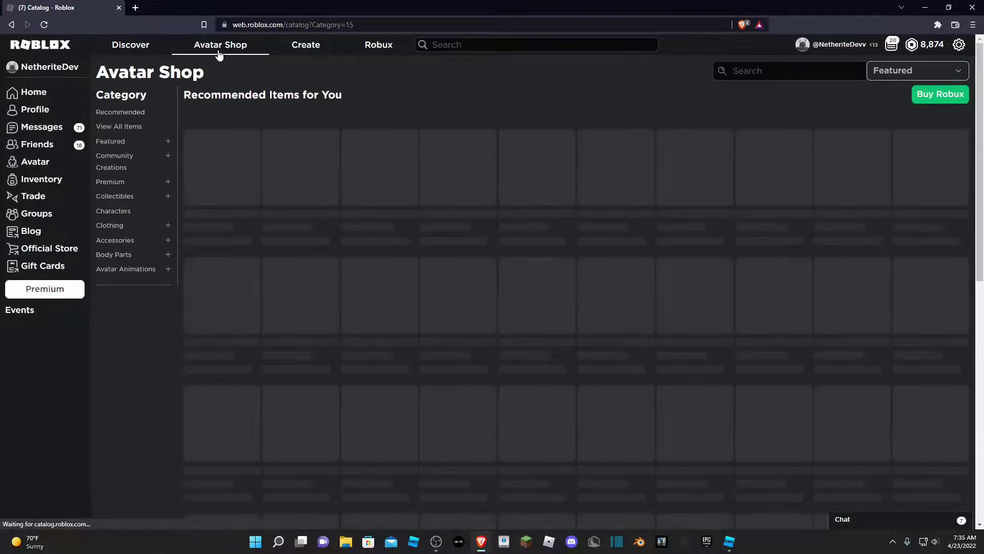
{"action": "scroll", "coordinate": [326, 336], "scroll_direction": "down", "scroll_amount": 8}
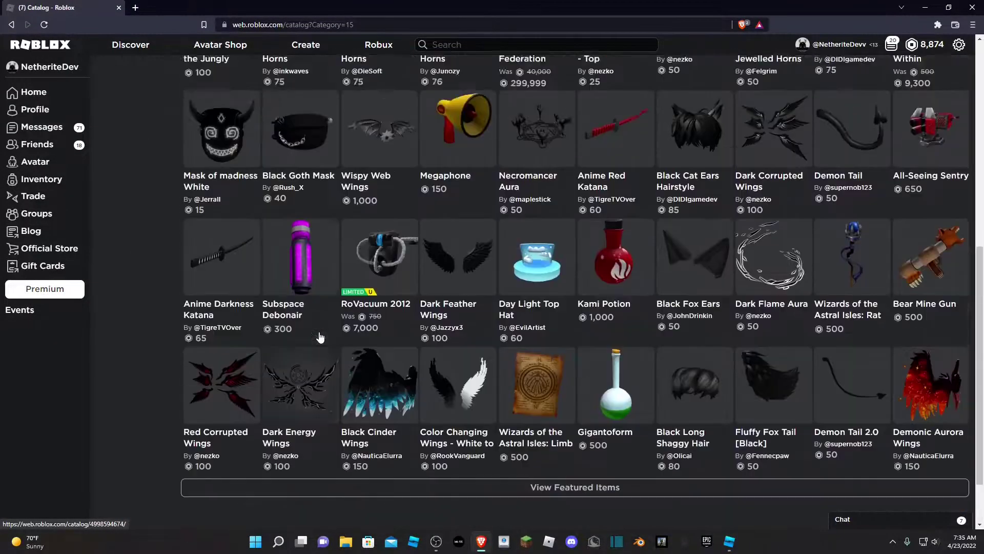
{"action": "scroll", "coordinate": [327, 336], "scroll_direction": "up", "scroll_amount": 7}
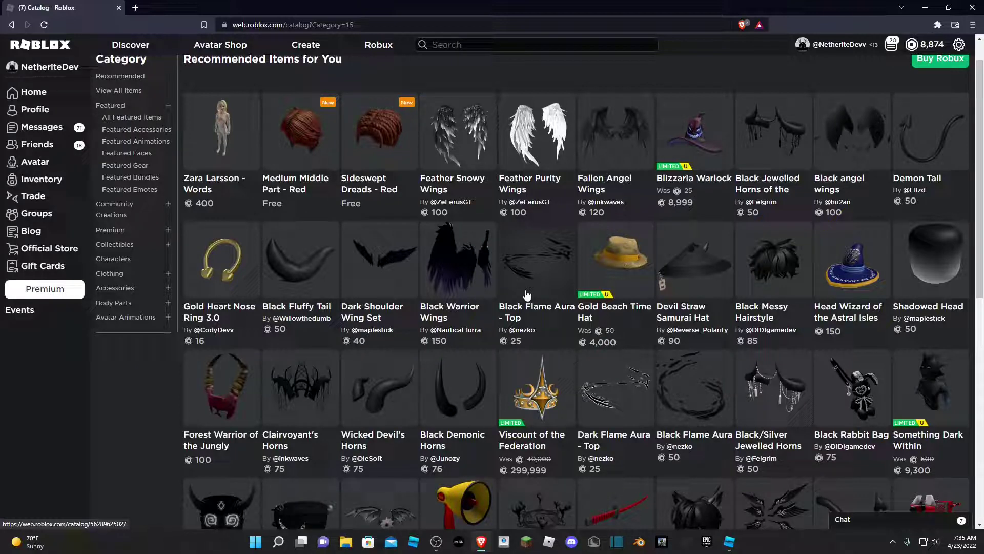
{"action": "scroll", "coordinate": [551, 237], "scroll_direction": "down", "scroll_amount": 5}
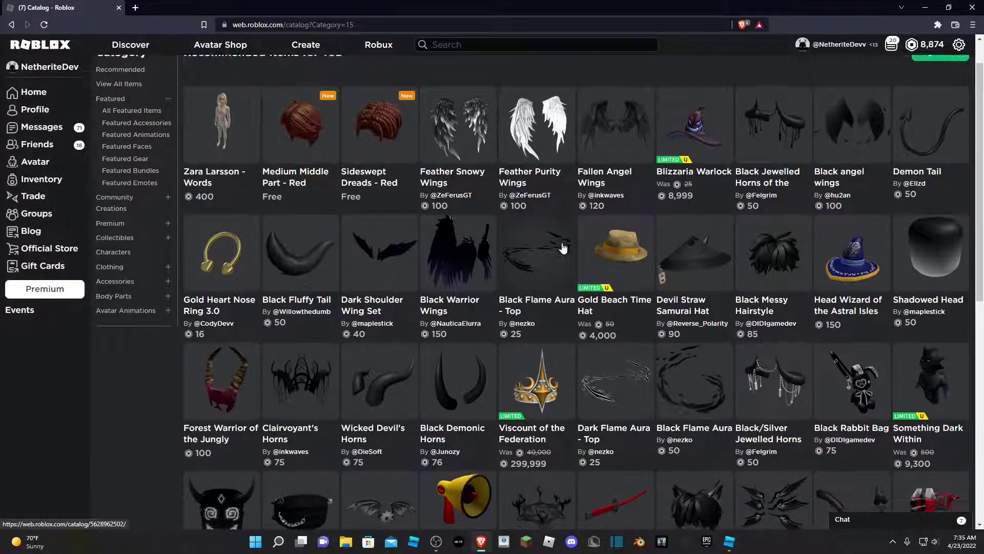
{"action": "scroll", "coordinate": [503, 294], "scroll_direction": "up", "scroll_amount": 5}
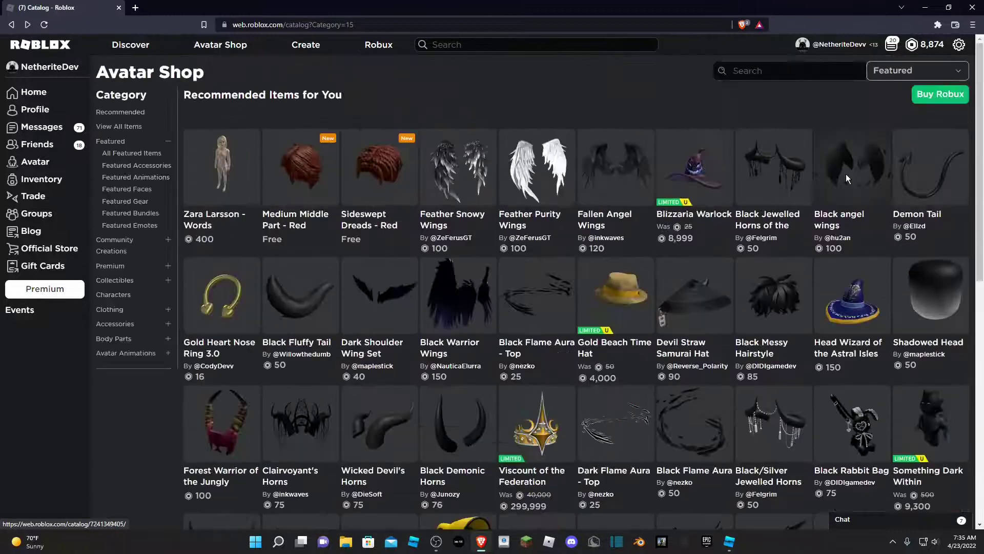
{"action": "left_click", "coordinate": [846, 173]}
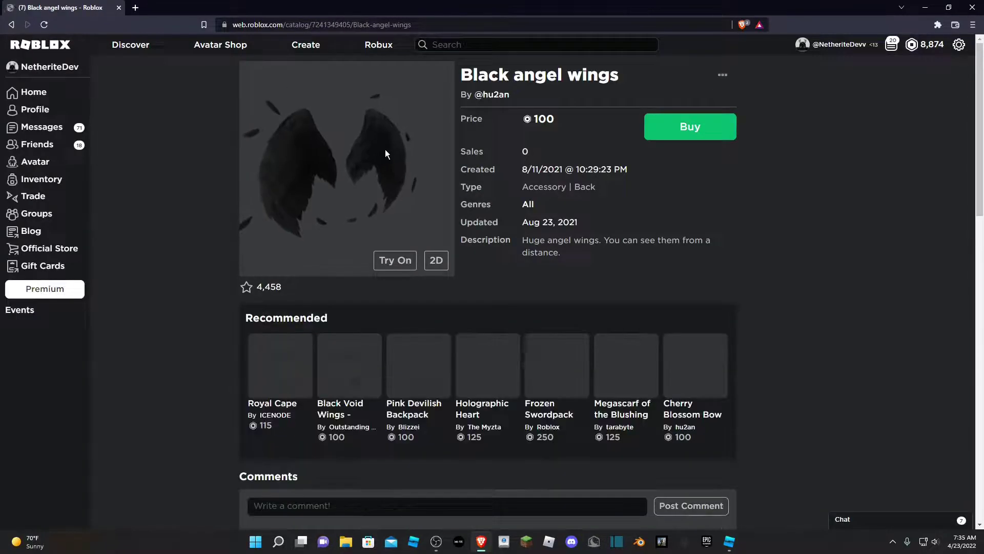
{"action": "left_click_drag", "start_coordinate": [282, 167], "coordinate": [382, 154]}
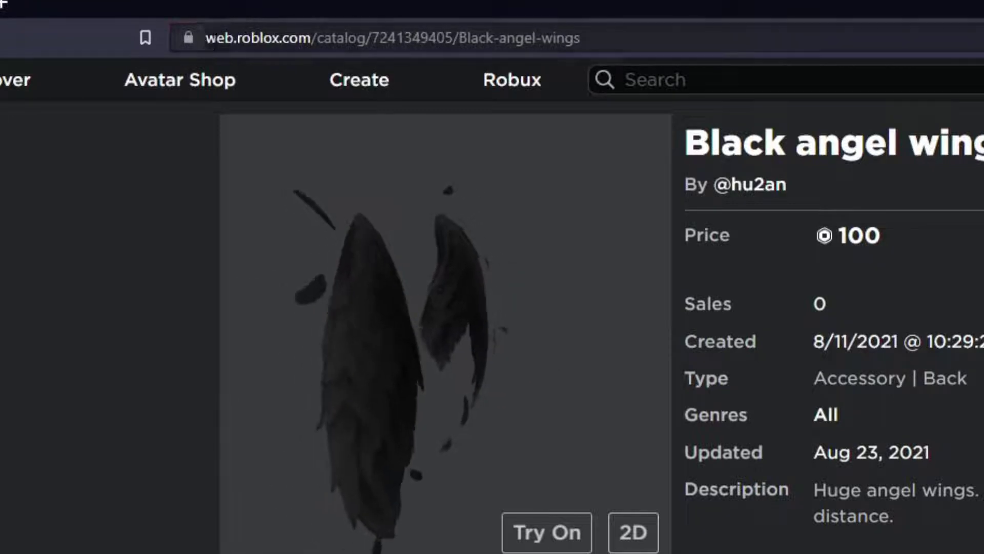
{"action": "left_click_drag", "start_coordinate": [214, 39], "coordinate": [648, 47]}
{"action": "left_click", "coordinate": [649, 47]}
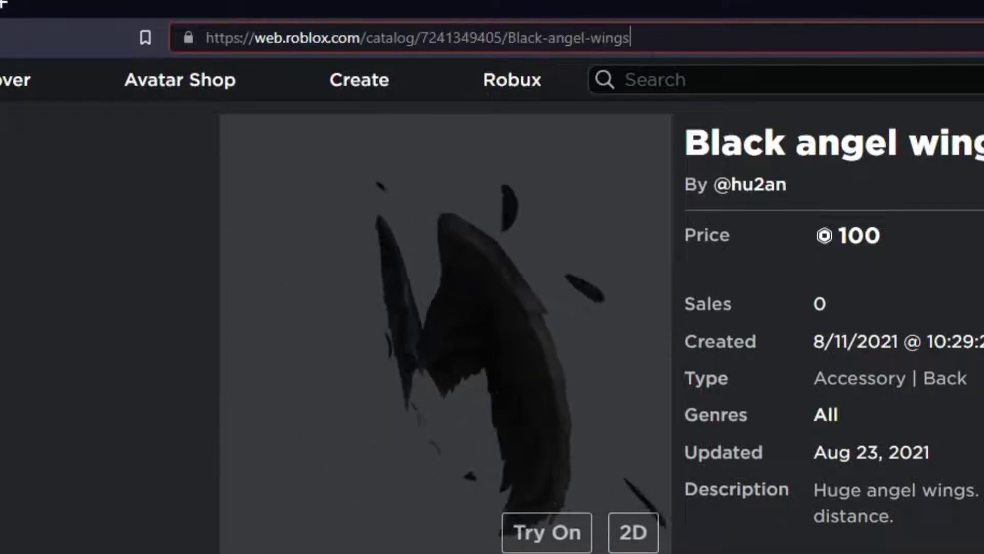
{"action": "double_click", "coordinate": [469, 41]}
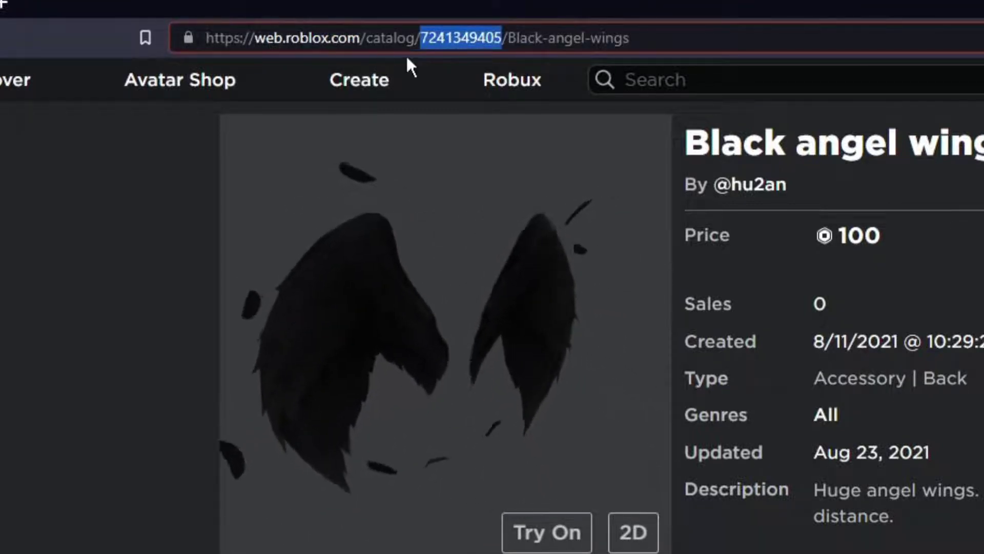
{"action": "right_click", "coordinate": [469, 38]}
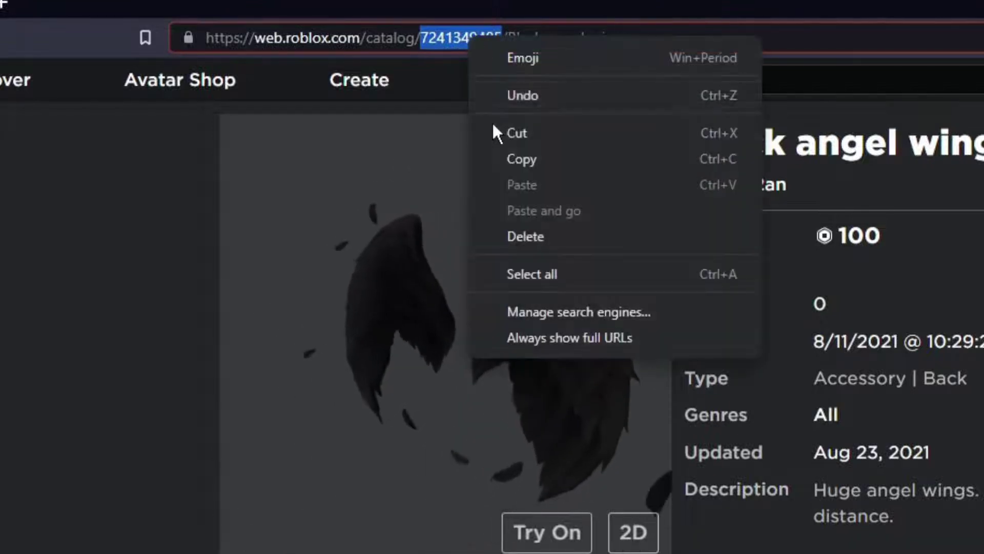
{"action": "left_click", "coordinate": [510, 159]}
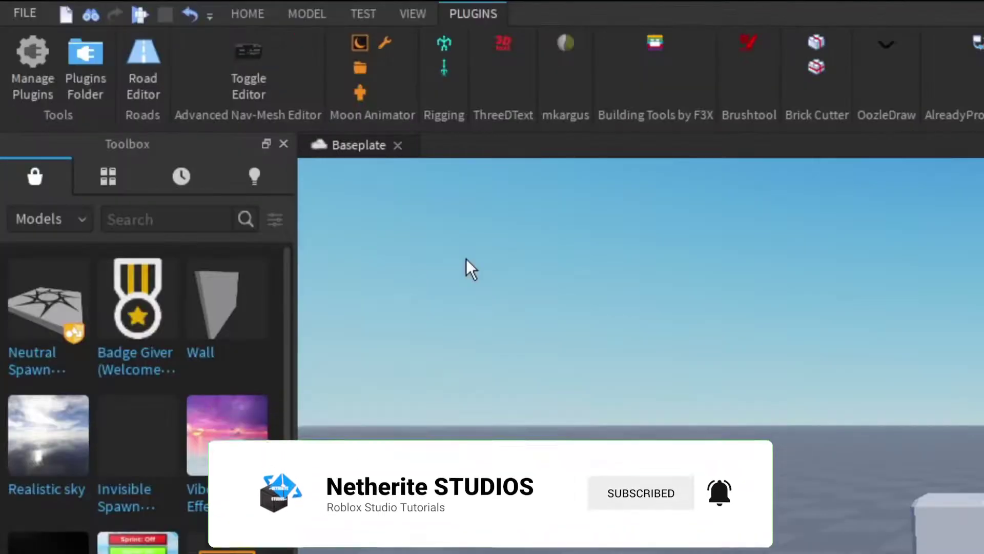
- Switch back to Roblox Studio and enter game:GetService("InsertService") in the command bar without running it
{"action": "left_click", "coordinate": [422, 12]}
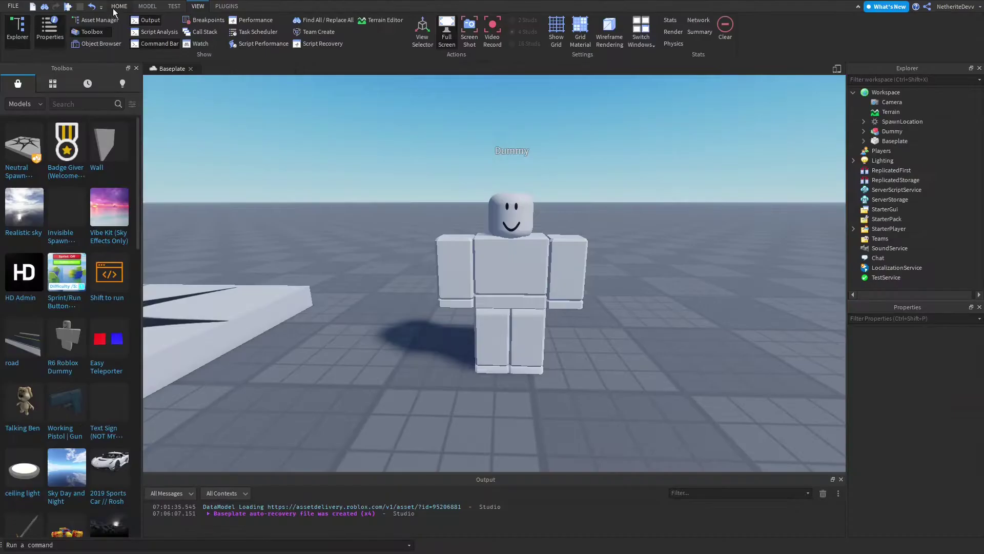
{"action": "left_click", "coordinate": [47, 546]}
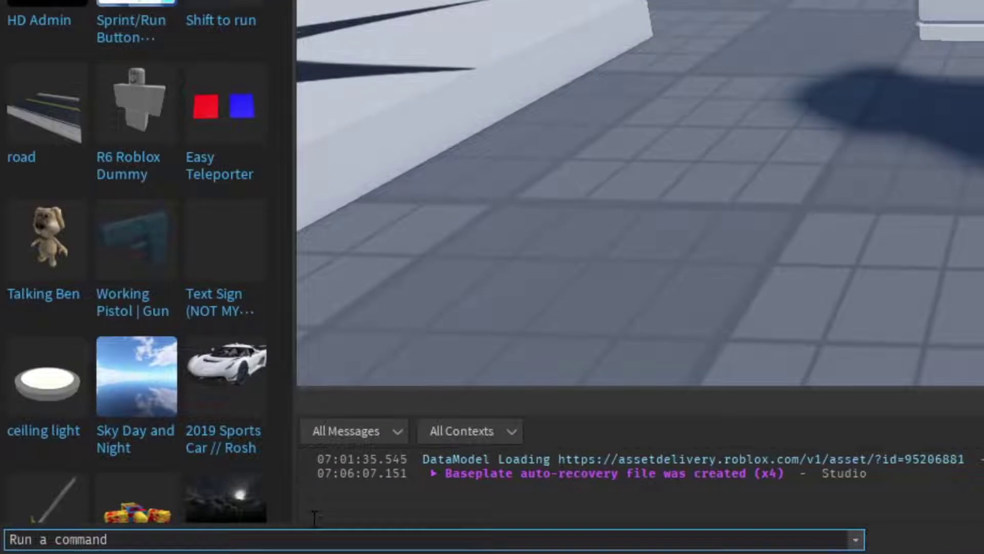
{"action": "type", "text": "ga"}
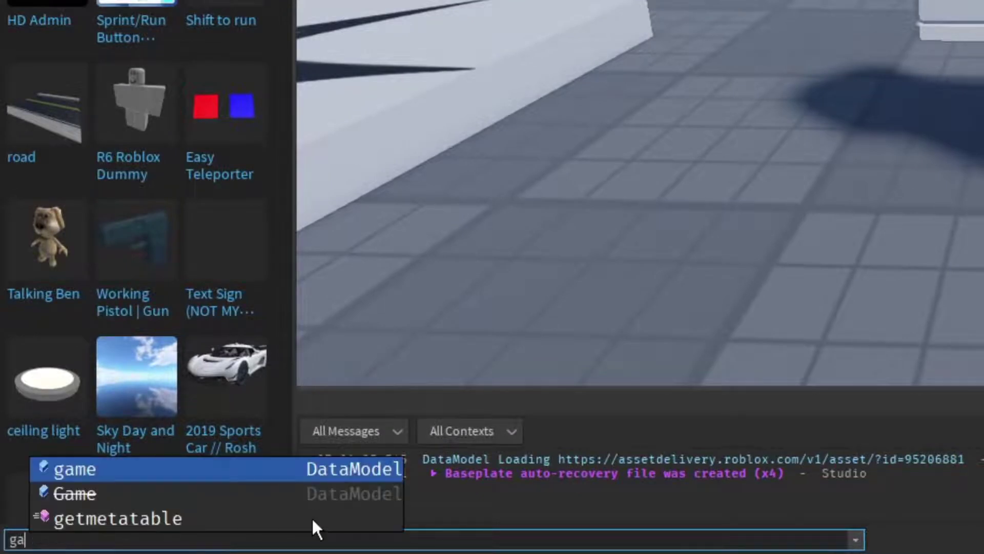
{"action": "type", "text": "me:"}
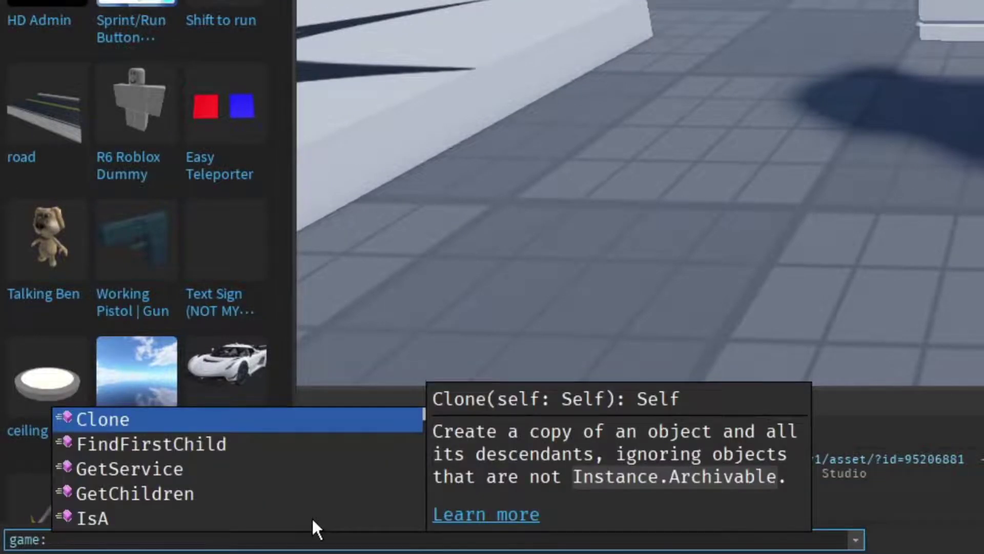
{"action": "type", "text": "get"}
{"action": "key", "text": "Tab"}
{"action": "type", "text": "("}
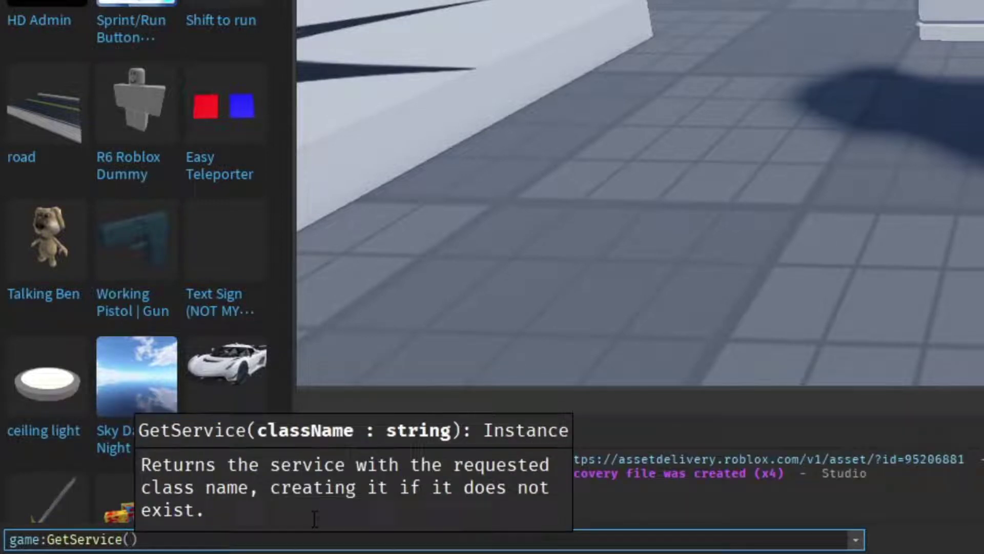
{"action": "type", "text": "\"in"}
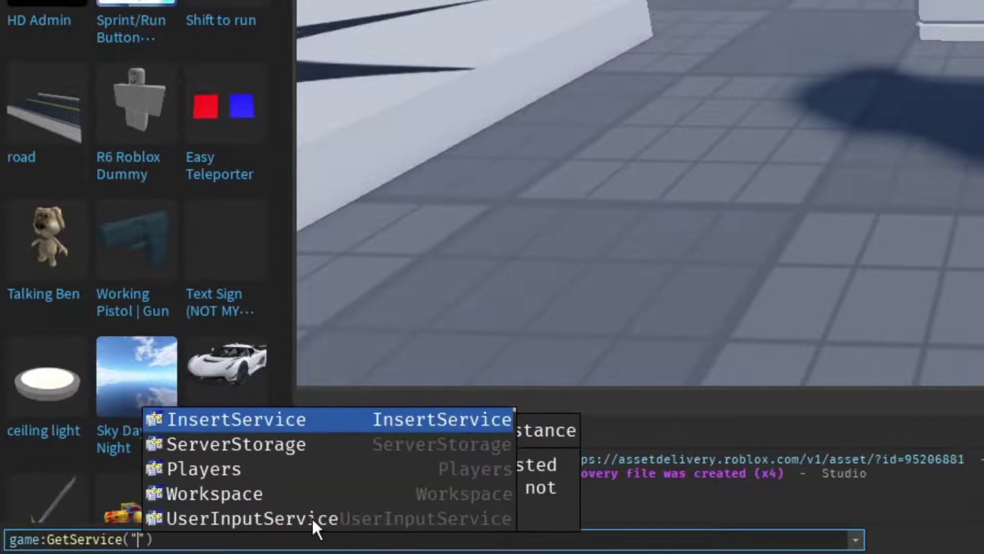
{"action": "key", "text": "Tab"}
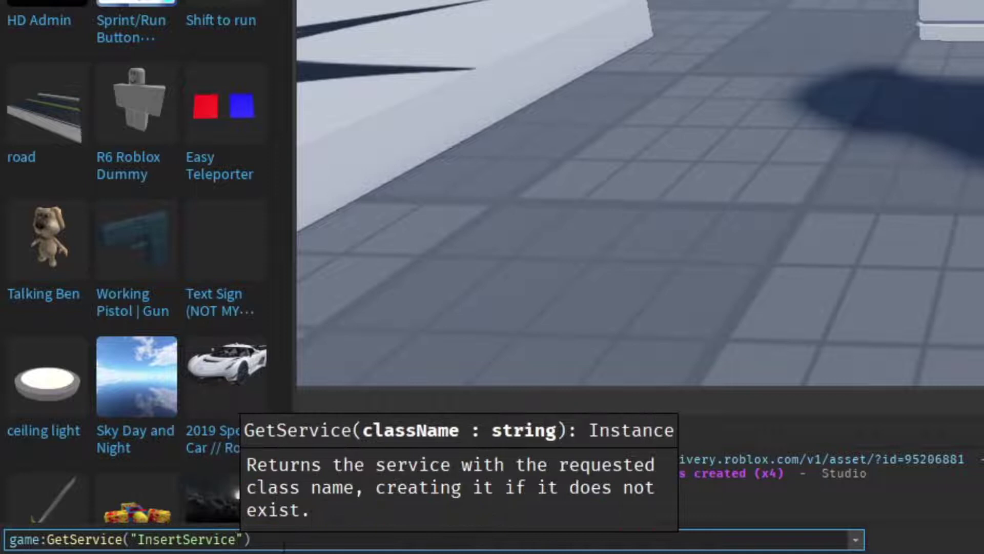
{"action": "left_click", "coordinate": [287, 541]}
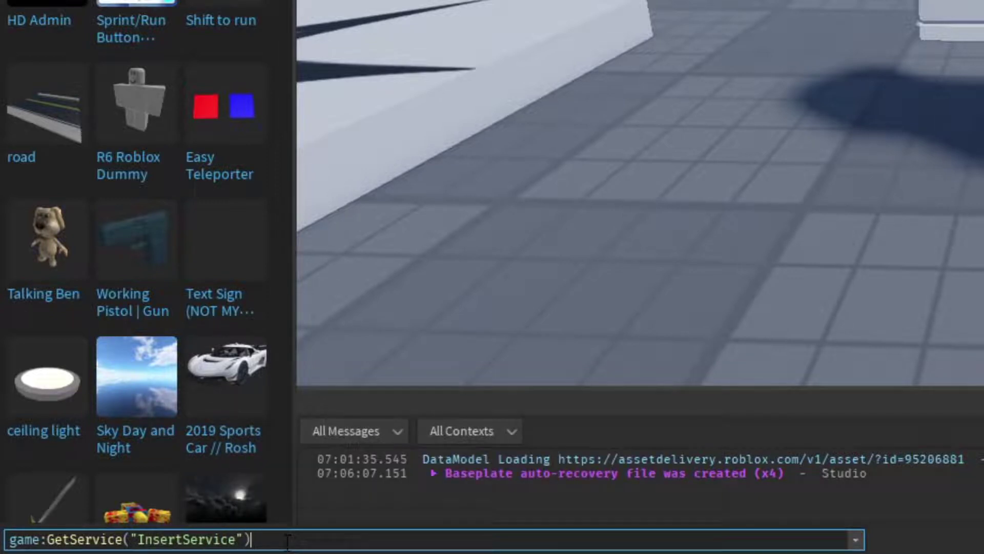
{"action": "type", "text": ":Load"}
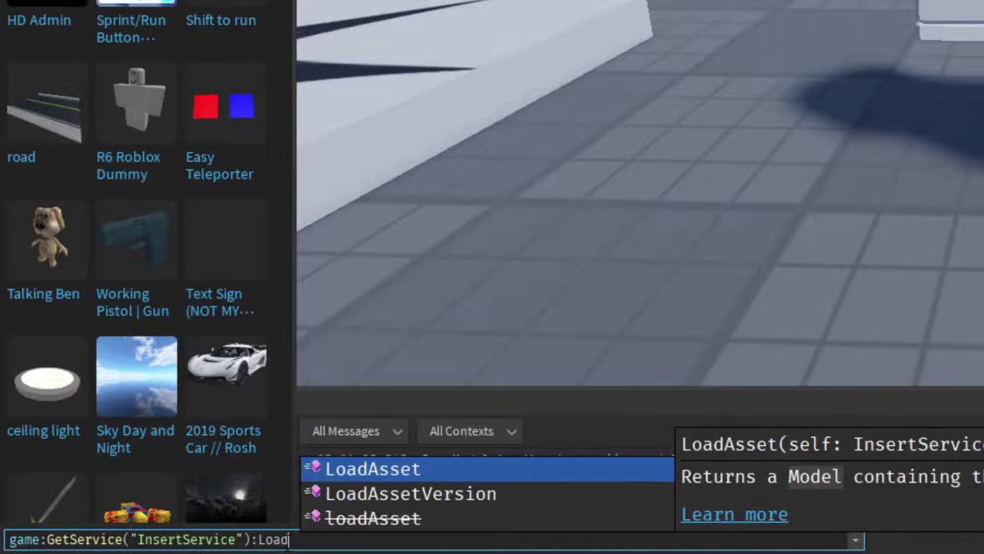
{"action": "key", "text": "Tab"}
{"action": "type", "text": "("}
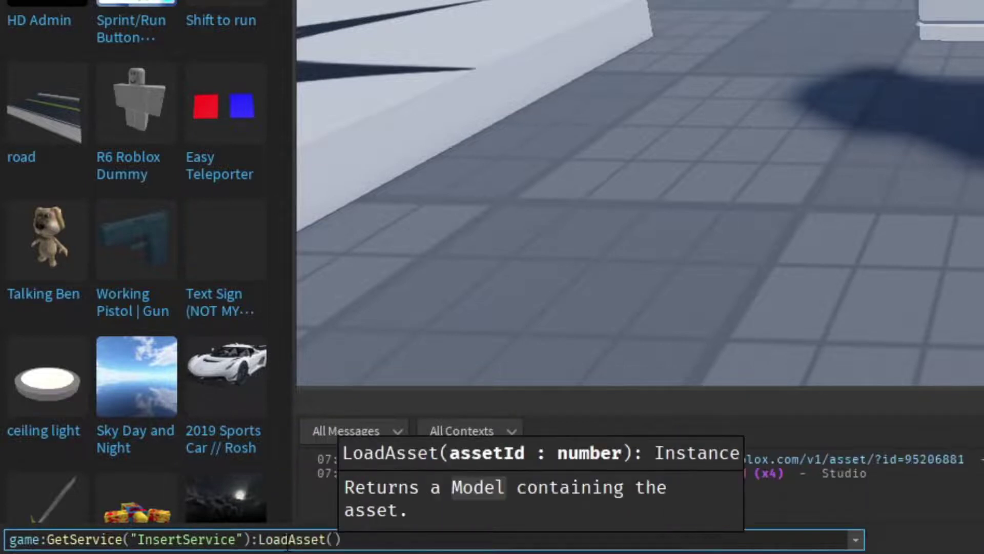
{"action": "type", "text": "\""}
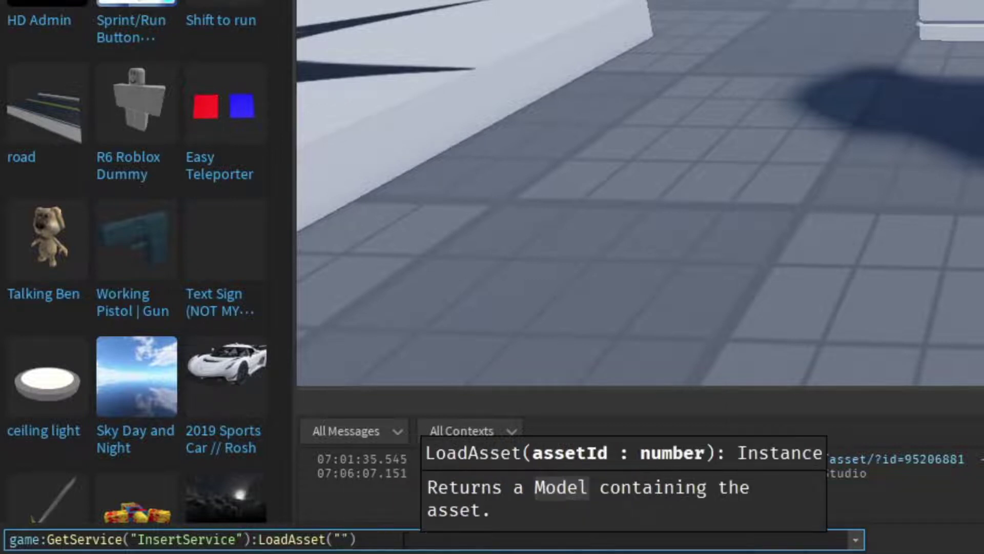
{"action": "key", "text": "ctrl+v"}
{"action": "left_click", "coordinate": [473, 539]}
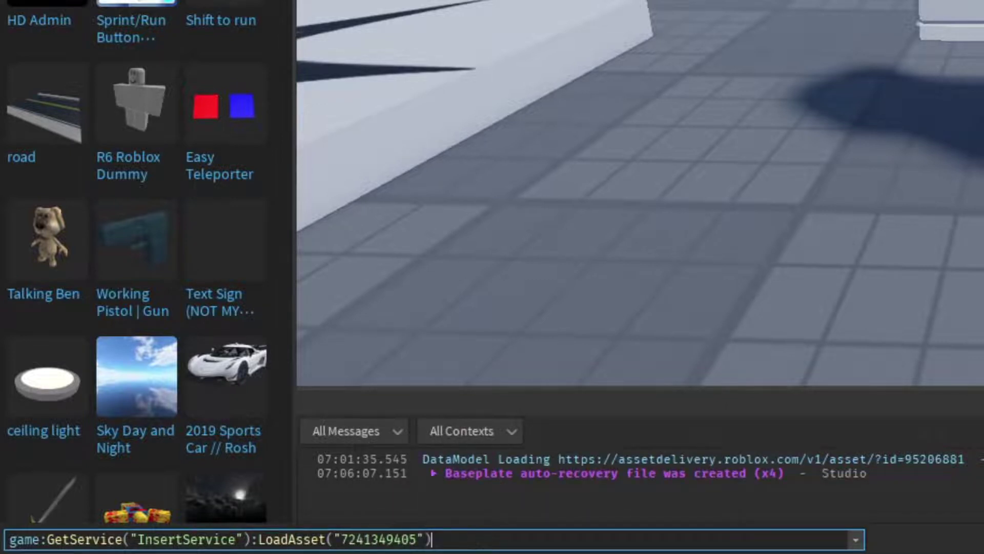
- Append .Parent = workspace.Dummy to the LoadAsset command and run it
{"action": "type", "text": ".Parent = workspace."}
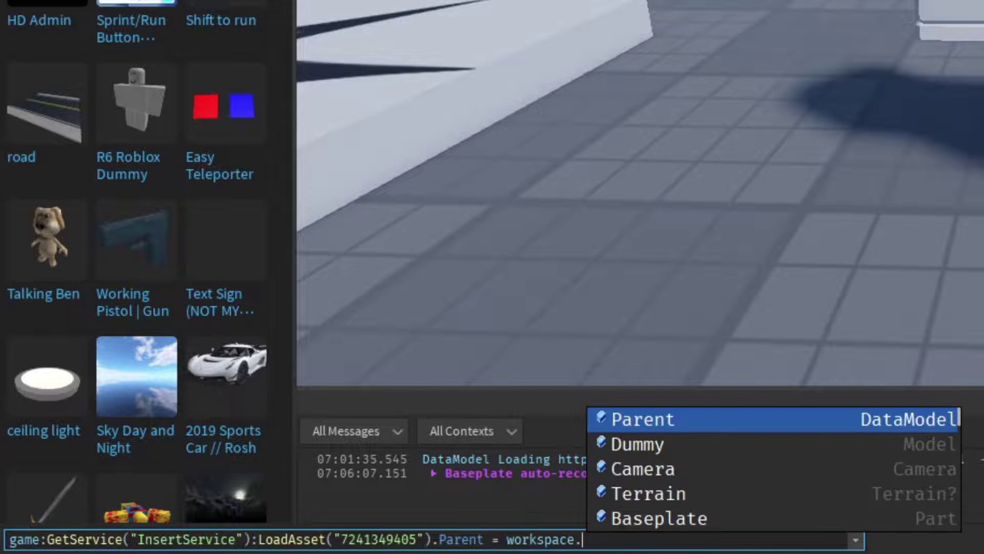
{"action": "type", "text": "D"}
{"action": "key", "text": "Tab"}
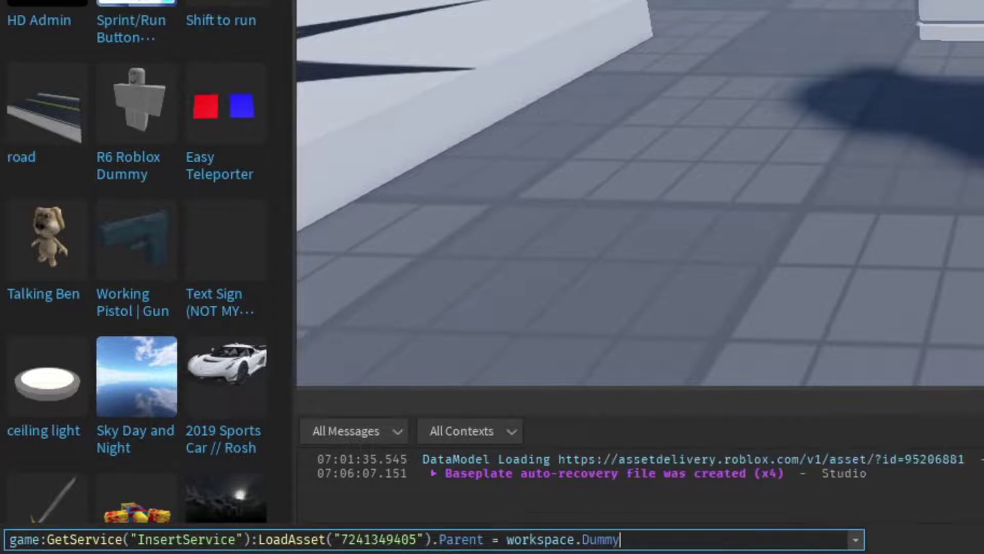
{"action": "key", "text": "Return"}
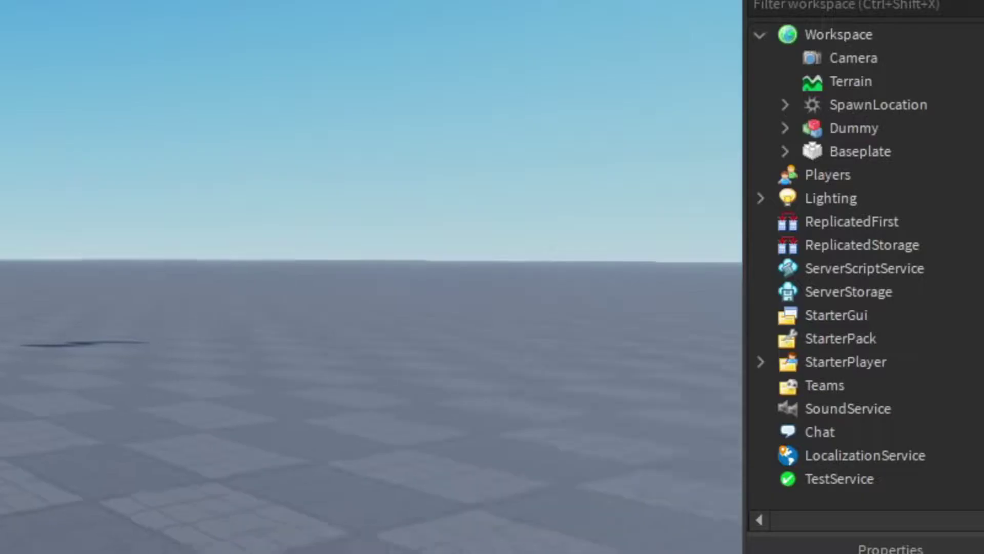
- Find the inserted Model among the Dummy's children and inspect its wings up close in the 3D view
{"action": "left_click", "coordinate": [781, 128]}
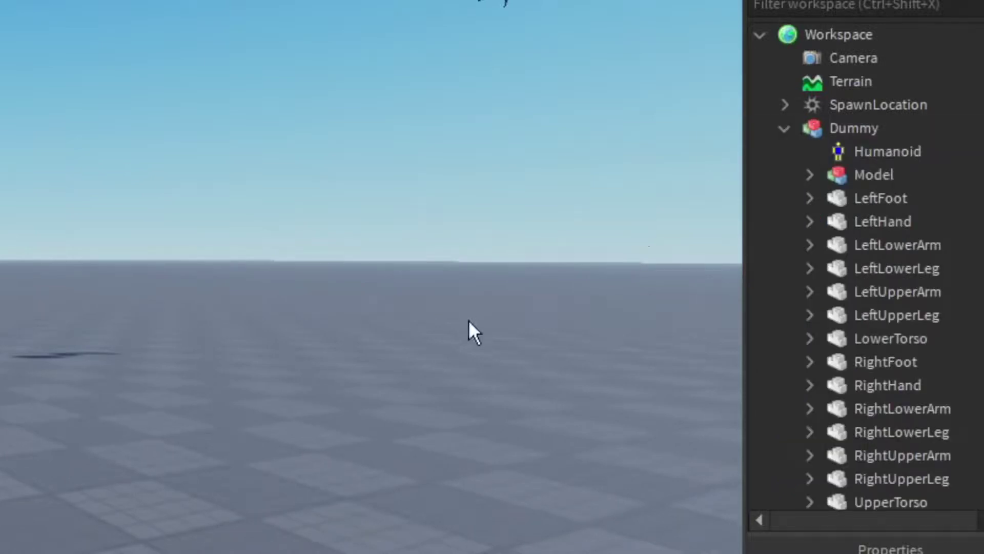
{"action": "right_click_drag", "start_coordinate": [468, 319], "coordinate": [645, 246]}
{"action": "left_click", "coordinate": [840, 177]}
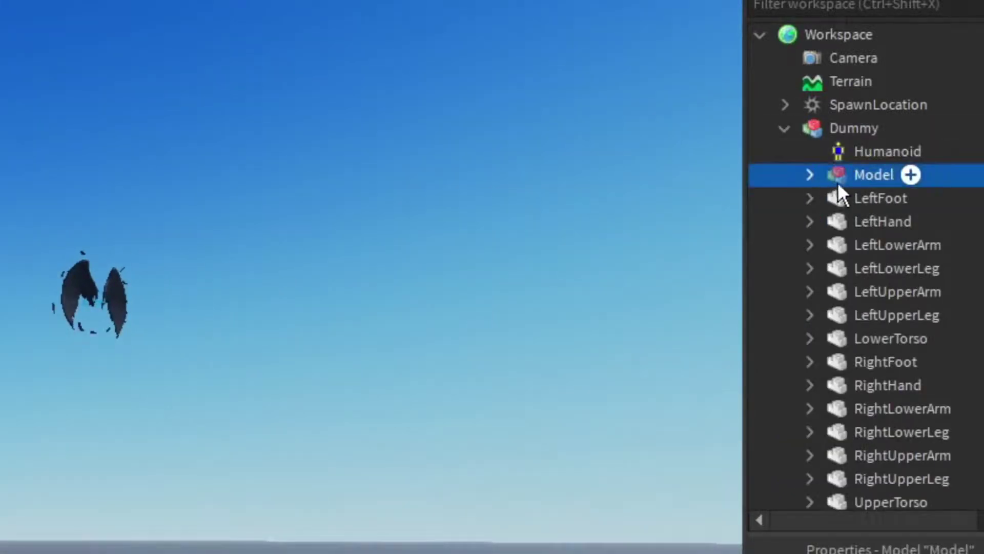
{"action": "key", "text": "f"}
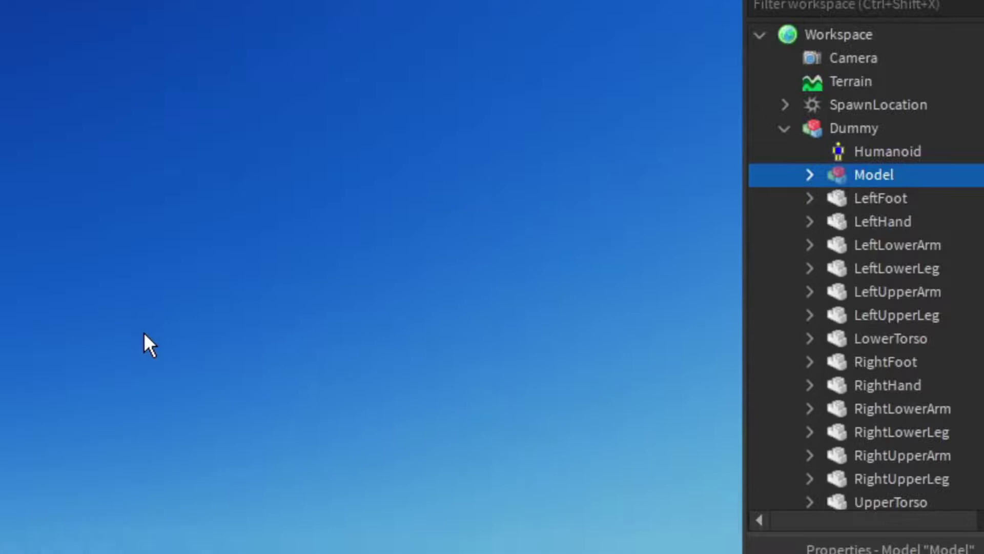
{"action": "right_click_drag", "start_coordinate": [144, 333], "coordinate": [144, 333]}
{"action": "scroll", "coordinate": [640, 236], "scroll_direction": "down", "scroll_amount": 3}
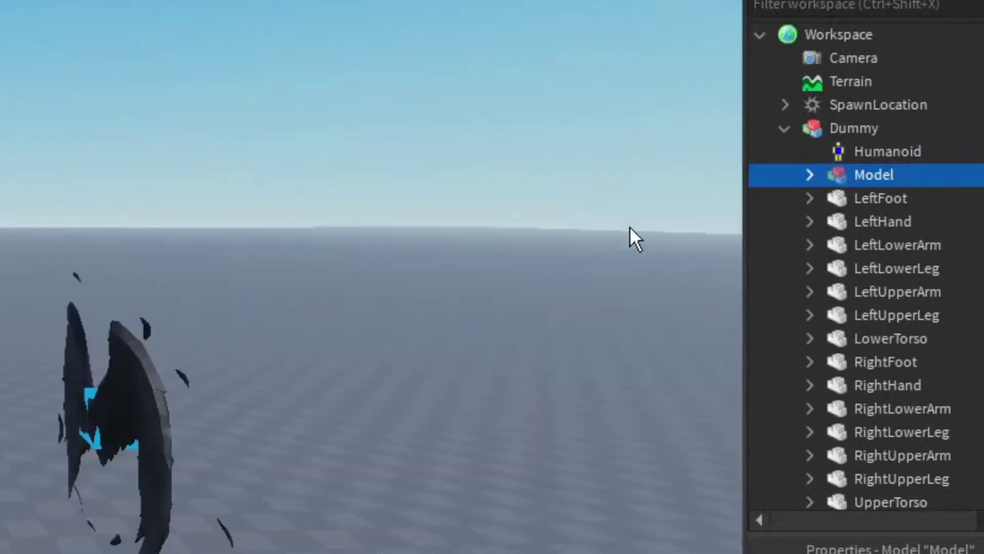
- Move the wings accessory out of Model directly into Dummy, and delete the emptied Model
{"action": "left_click", "coordinate": [809, 177]}
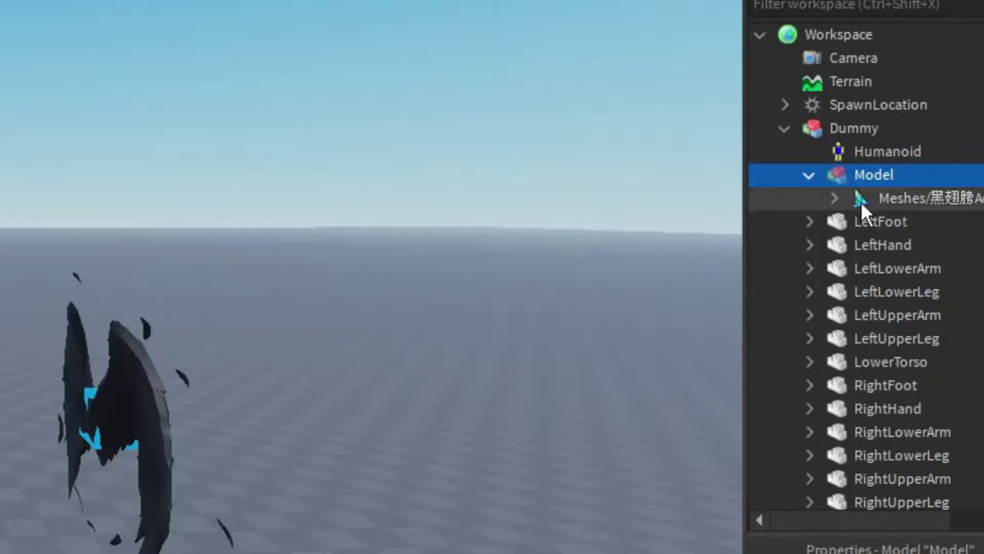
{"action": "left_click_drag", "start_coordinate": [869, 201], "coordinate": [894, 133]}
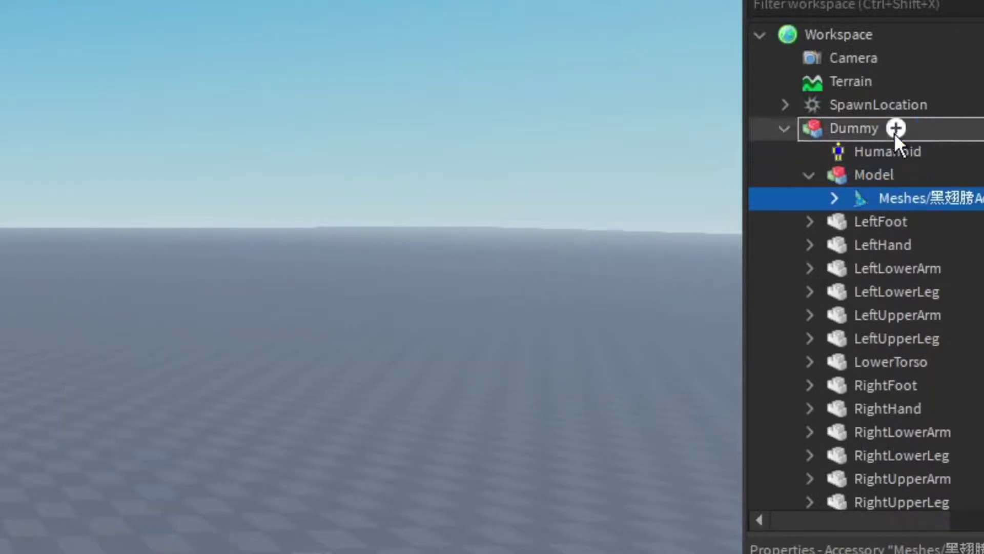
{"action": "left_click", "coordinate": [854, 194]}
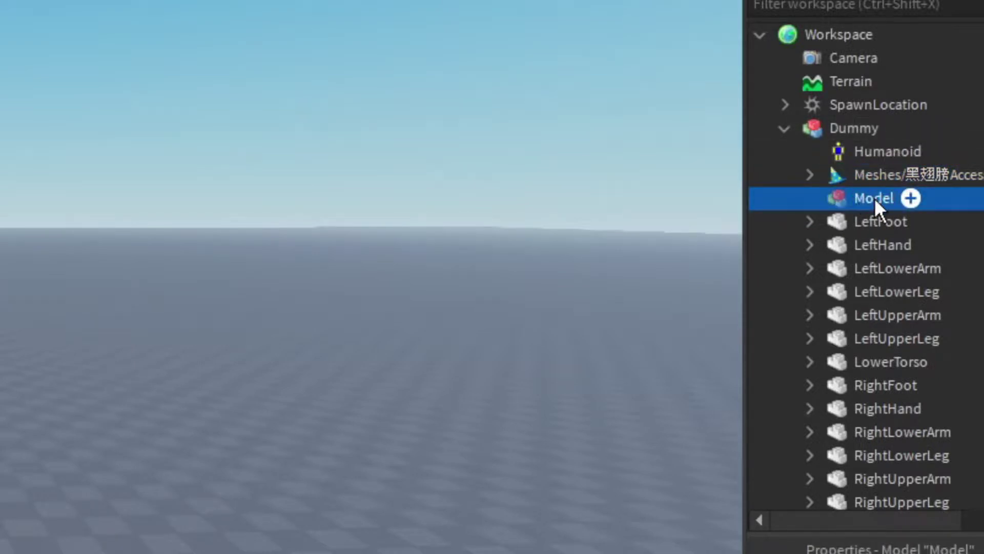
{"action": "key", "text": "Delete"}
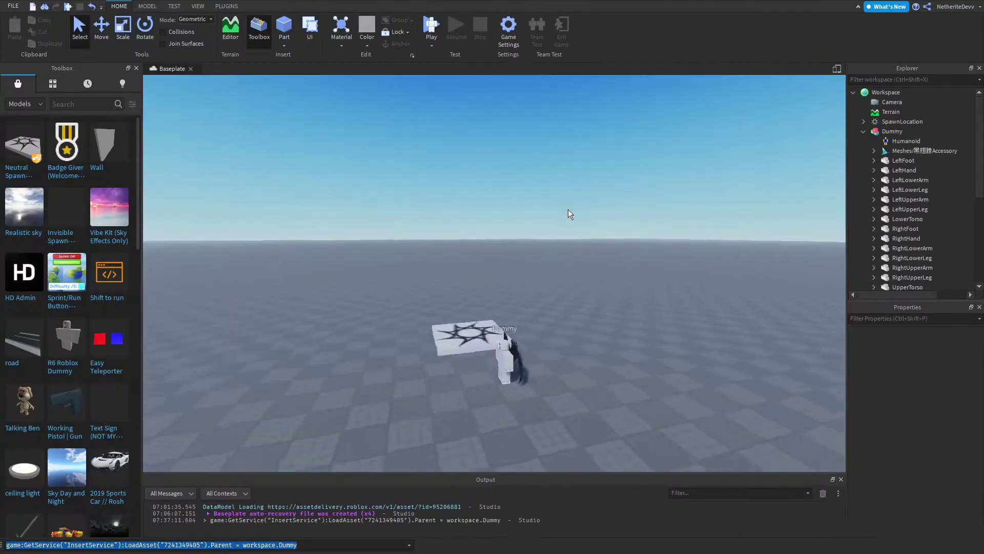
- Examine the dummy from several sides and distances to check how the black wings sit on its back
{"action": "key", "text": "w"}
{"action": "right_click_drag", "start_coordinate": [568, 209], "coordinate": [568, 209]}
{"action": "key", "text": "s"}
{"action": "key", "text": "w"}
{"action": "key", "text": "s"}
{"action": "key", "text": "d"}
{"action": "key", "text": "w"}
{"action": "key", "text": "s"}
{"action": "key", "text": "d"}
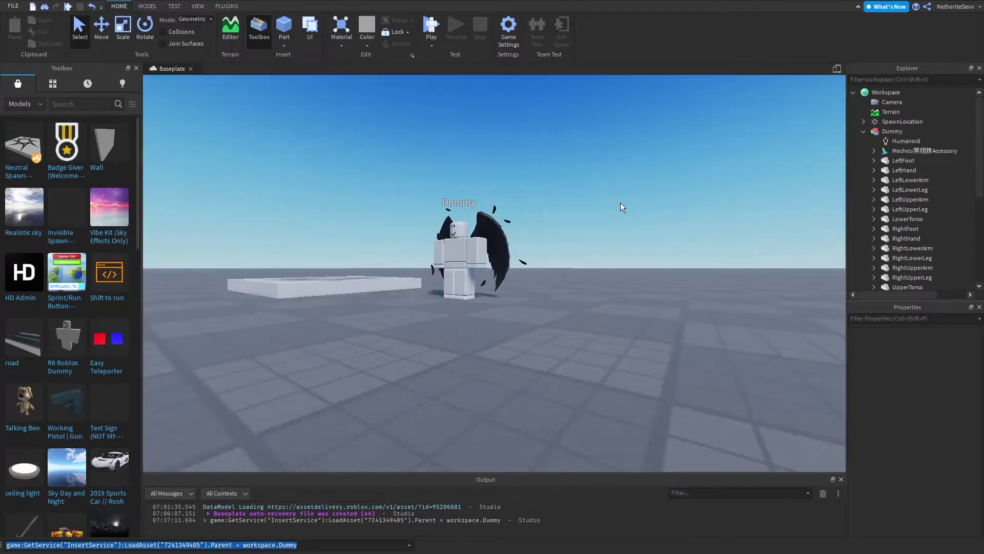
{"action": "key", "text": "w"}
{"action": "right_click_drag", "start_coordinate": [655, 191], "coordinate": [656, 192]}
{"action": "key", "text": "s"}
{"action": "key", "text": "w"}
{"action": "key", "text": "w"}
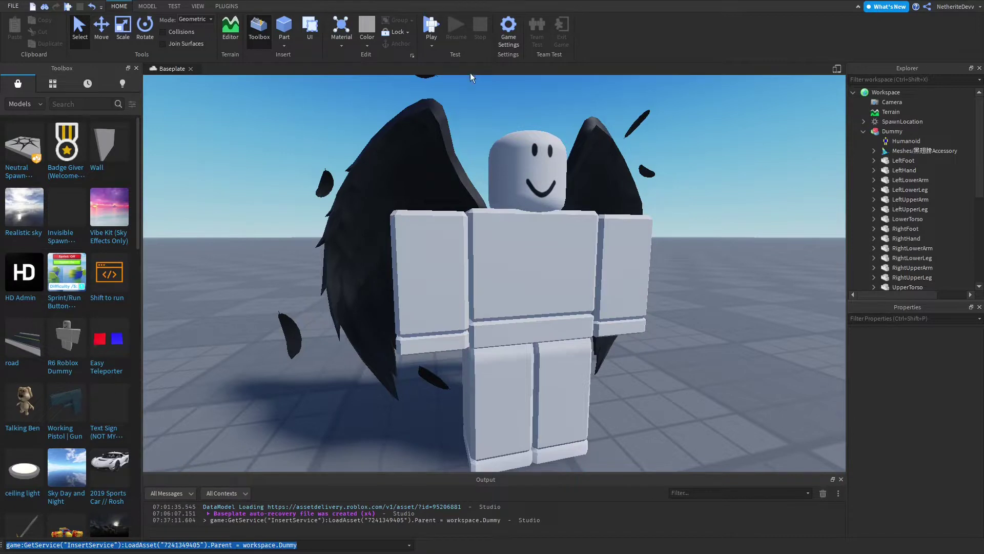
{"action": "scroll", "coordinate": [275, 276], "scroll_direction": "down", "scroll_amount": 5}
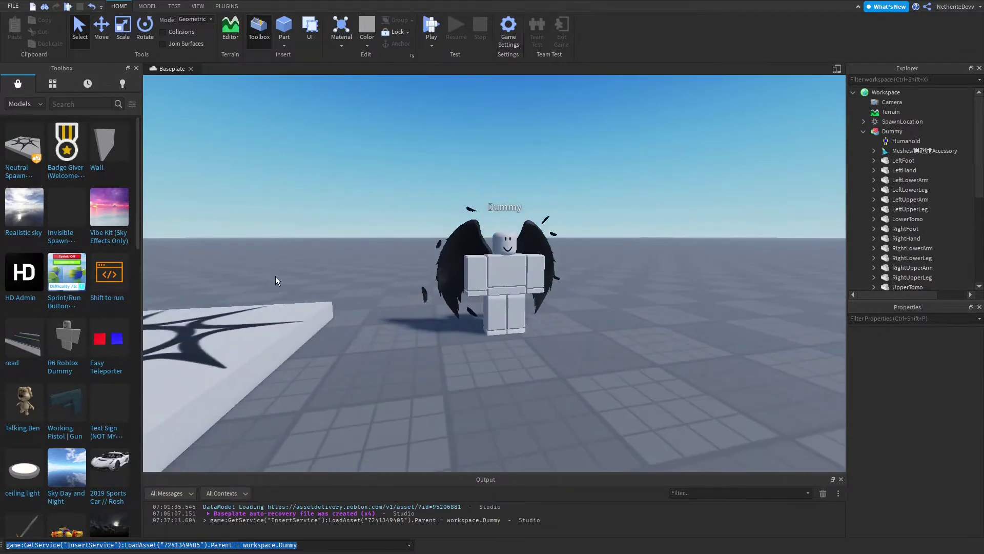